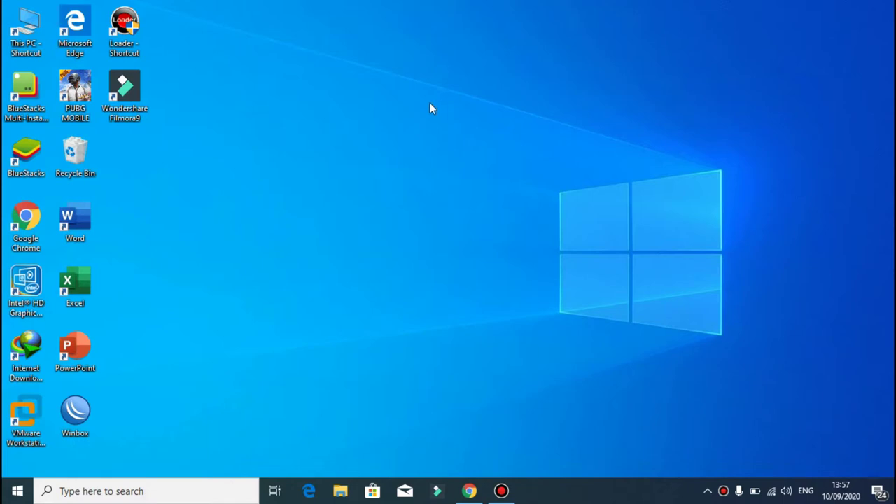
# Launch VMware Workstation from the desktop and go to its home page
pyautogui.click(462, 140)
pyautogui.doubleClick(37, 405)
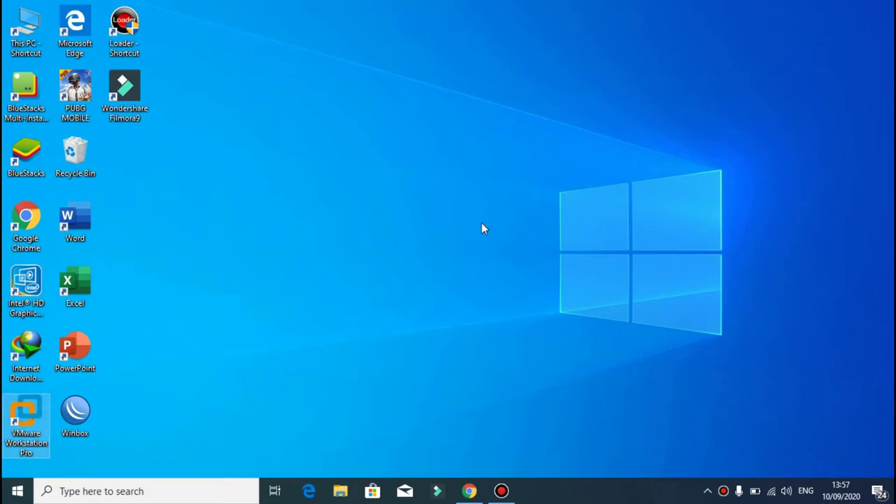
pyautogui.rightClick(475, 134)
pyautogui.click(512, 172)
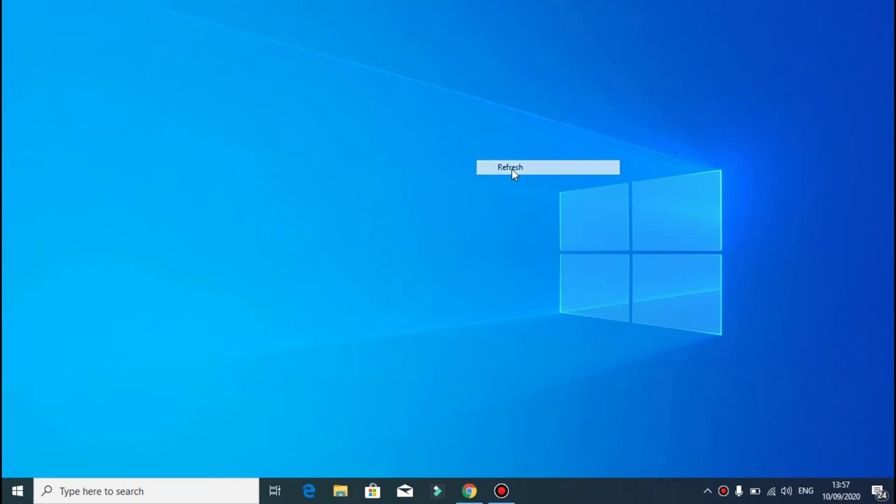
pyautogui.rightClick(400, 134)
pyautogui.click(434, 171)
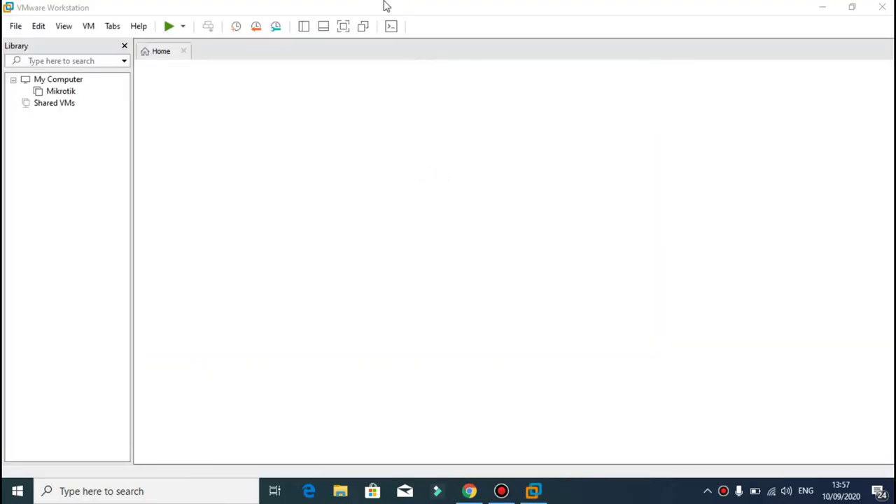
pyautogui.click(459, 19)
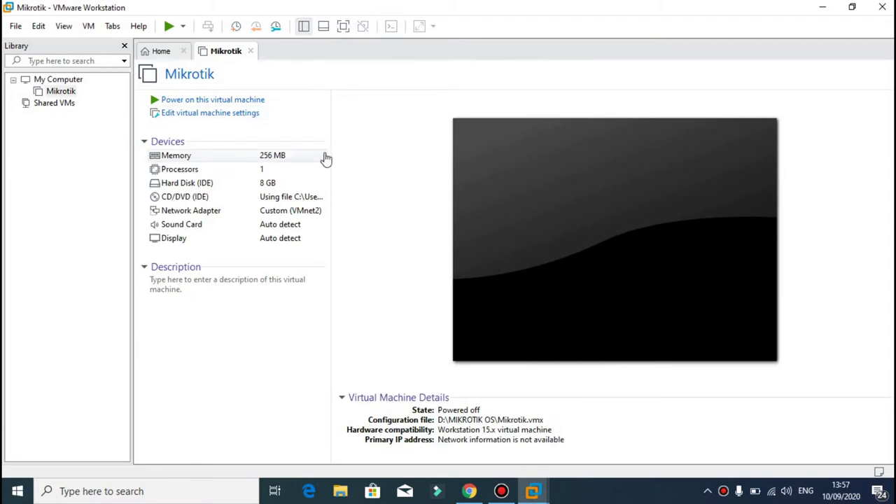
pyautogui.click(161, 53)
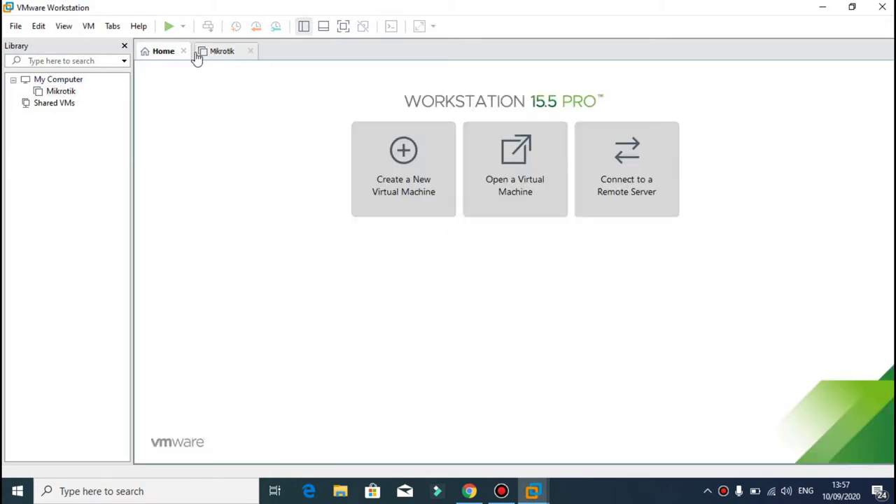
# Start a new virtual machine with the custom (advanced) configuration and Workstation 15.x hardware compatibility
pyautogui.click(409, 167)
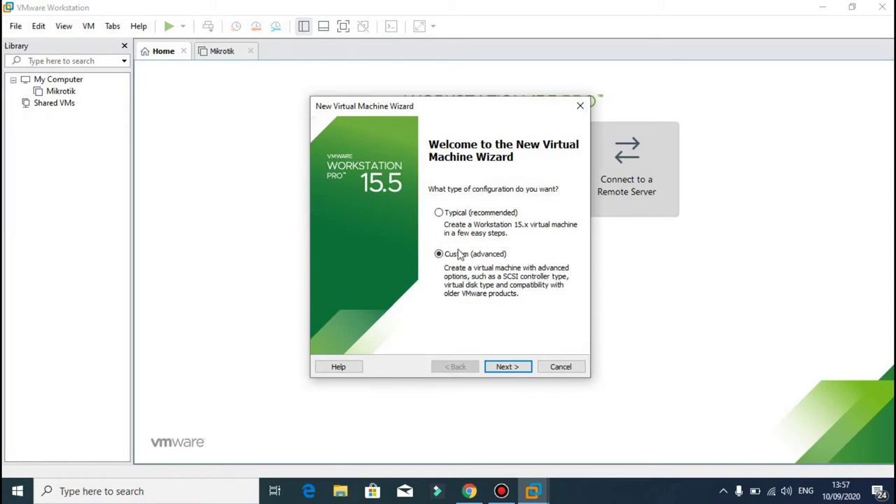
pyautogui.click(510, 372)
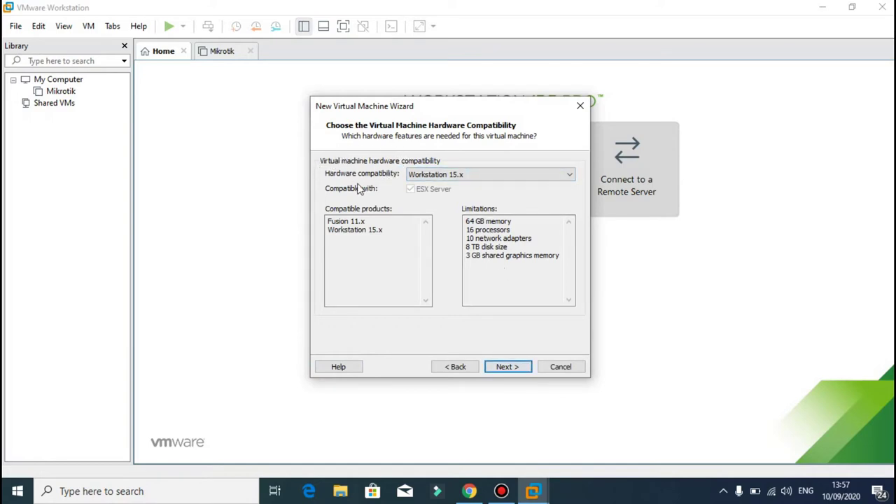
pyautogui.click(428, 174)
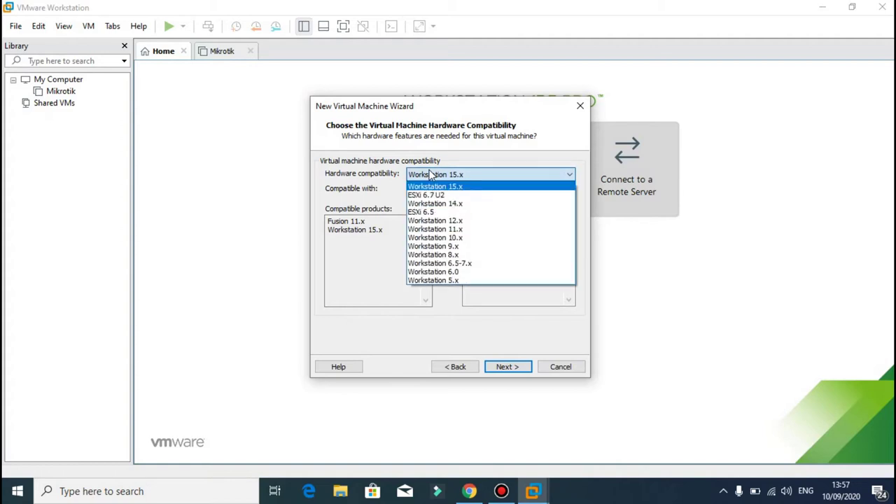
pyautogui.click(441, 188)
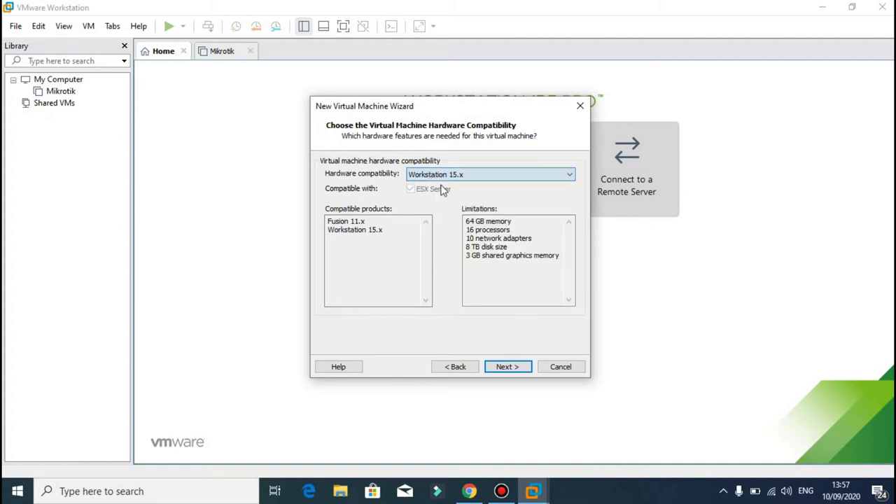
pyautogui.click(430, 175)
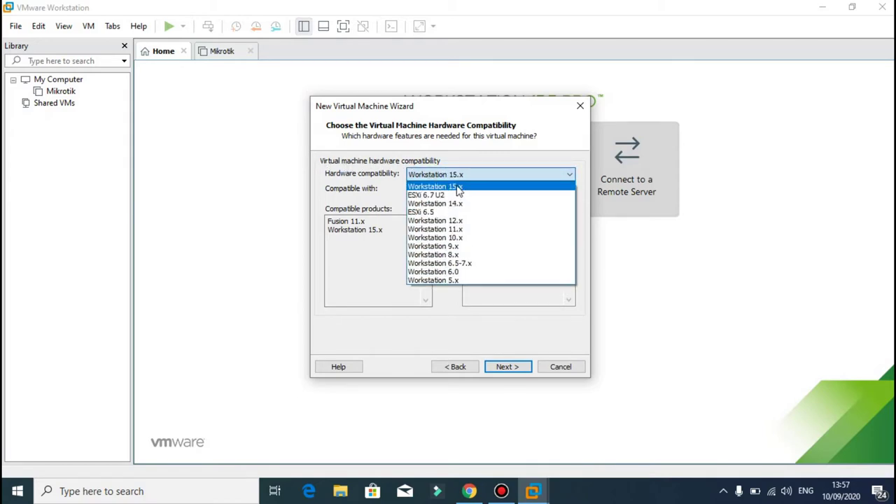
pyautogui.click(457, 188)
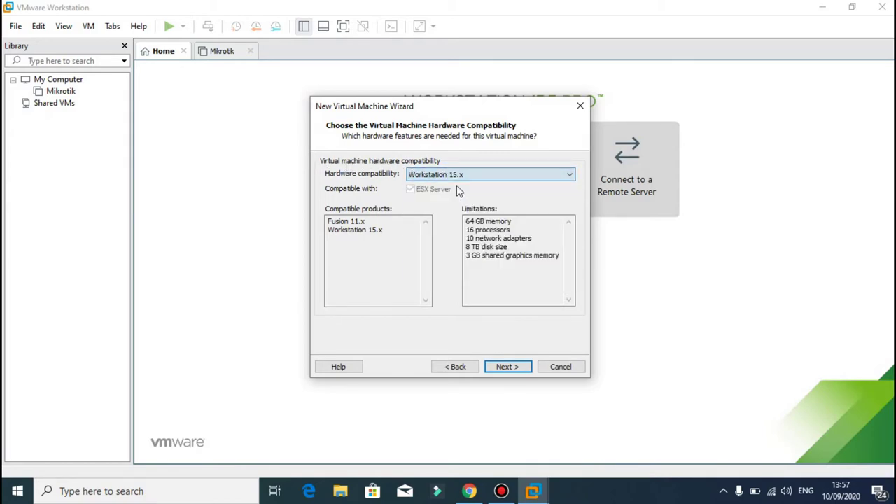
pyautogui.click(501, 369)
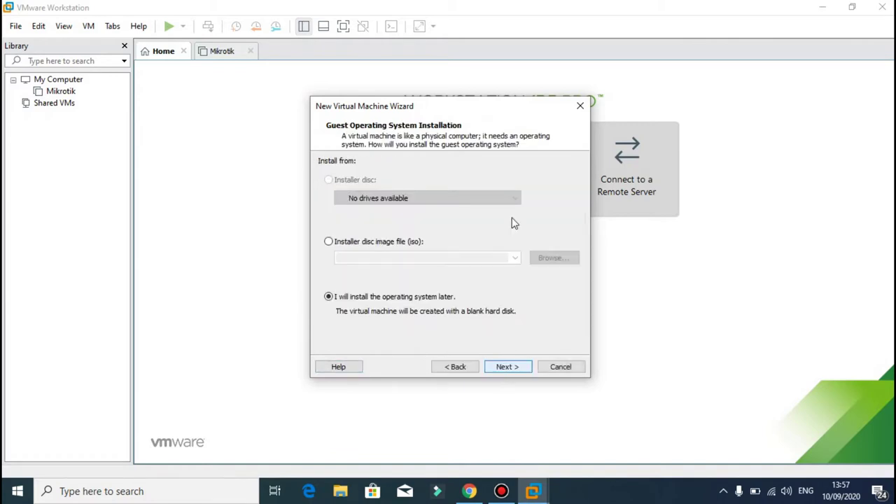
# Set the installer disc image to the mikrotik-6.45.9 ISO file from the Downloads folder
pyautogui.click(382, 245)
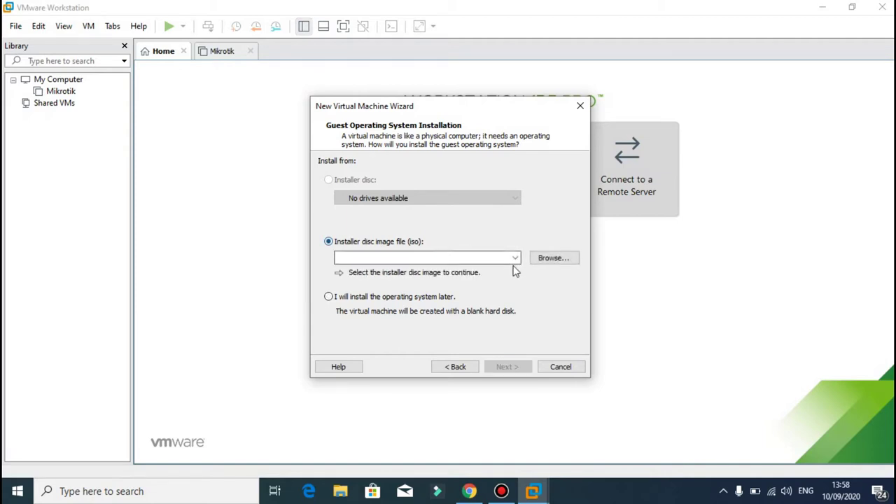
pyautogui.click(553, 256)
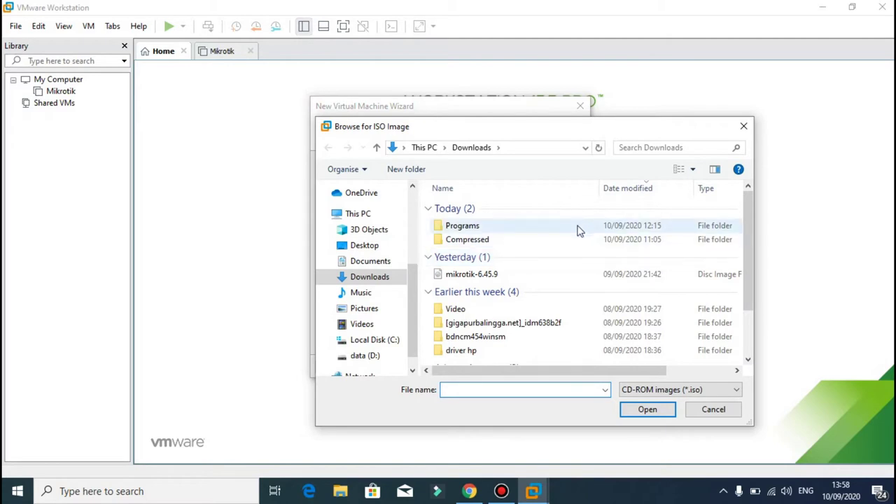
pyautogui.click(488, 275)
pyautogui.click(645, 408)
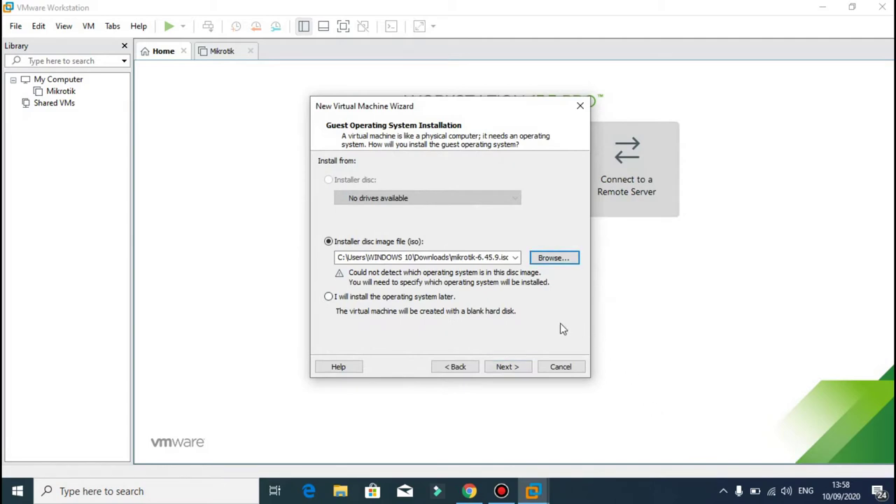
pyautogui.click(507, 368)
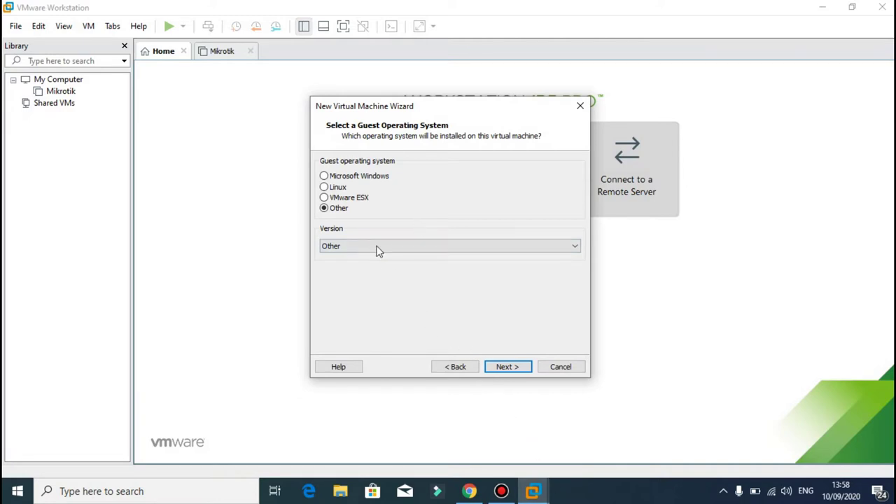
# Accept Other as the guest operating system and version, and name the virtual machine "Mikrotik OS"
pyautogui.click(515, 371)
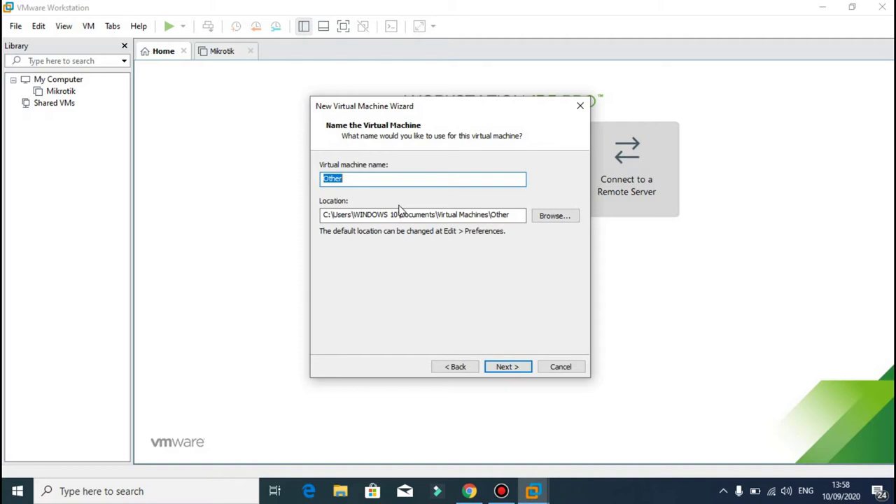
pyautogui.press('BackSpace')
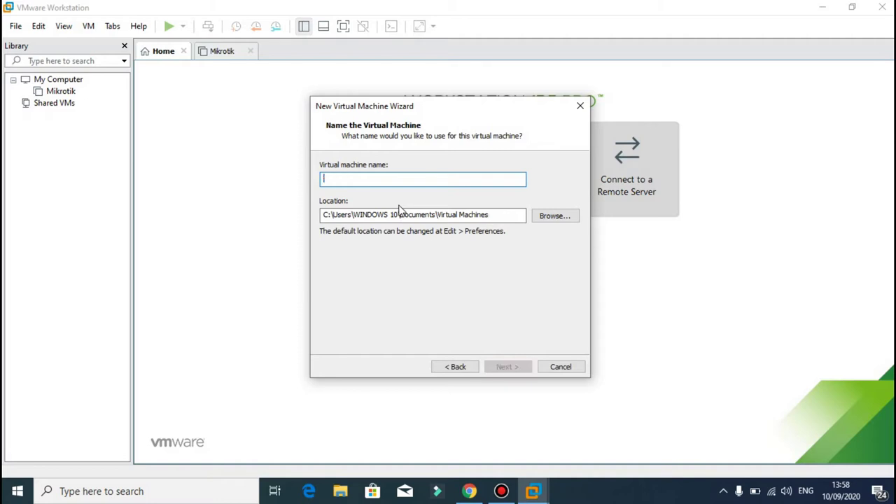
pyautogui.write('Mikrotik OS')
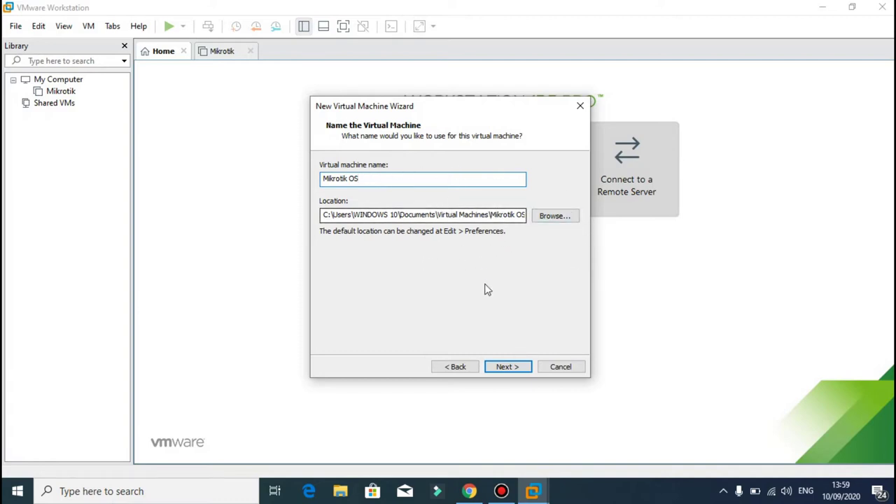
pyautogui.click(508, 367)
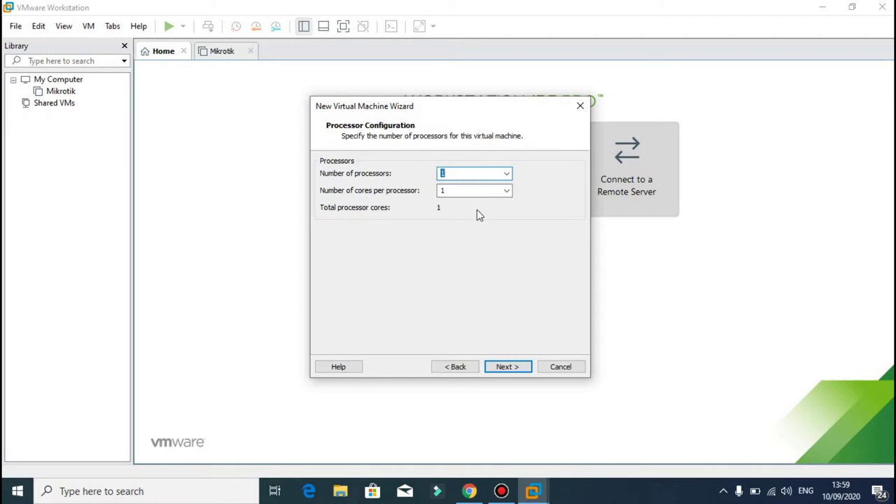
# Give the virtual machine one single-core processor, 256 MB of memory and host-only networking
pyautogui.click(507, 369)
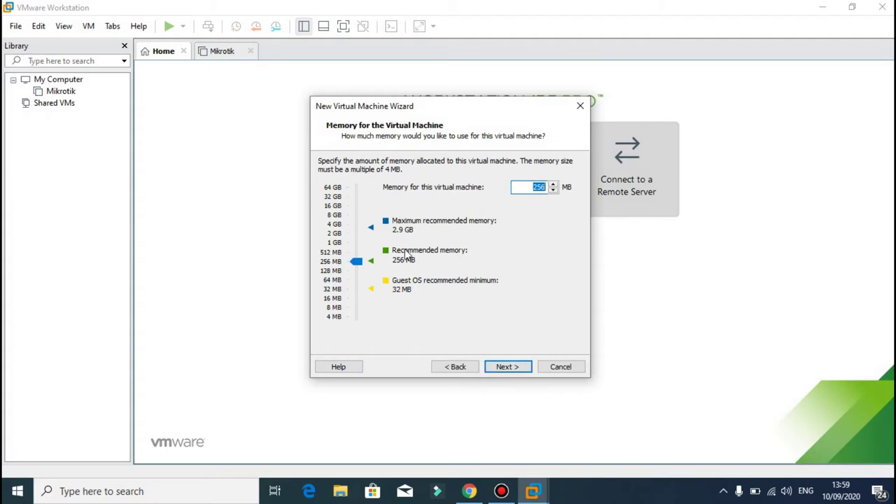
pyautogui.moveTo(492, 110); pyautogui.dragTo(507, 103)
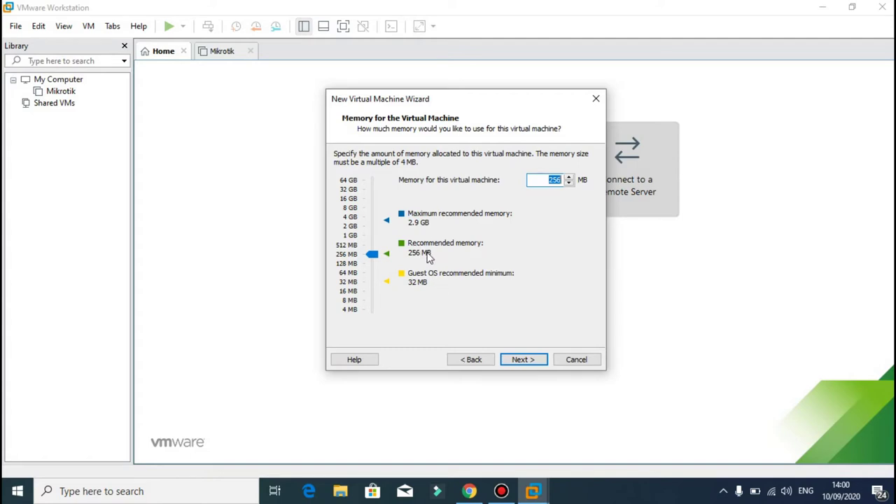
pyautogui.click(520, 360)
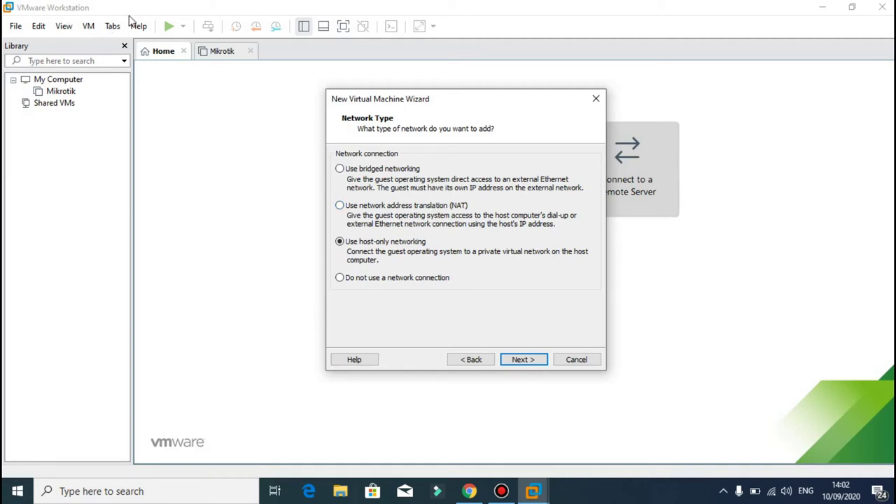
pyautogui.click(521, 360)
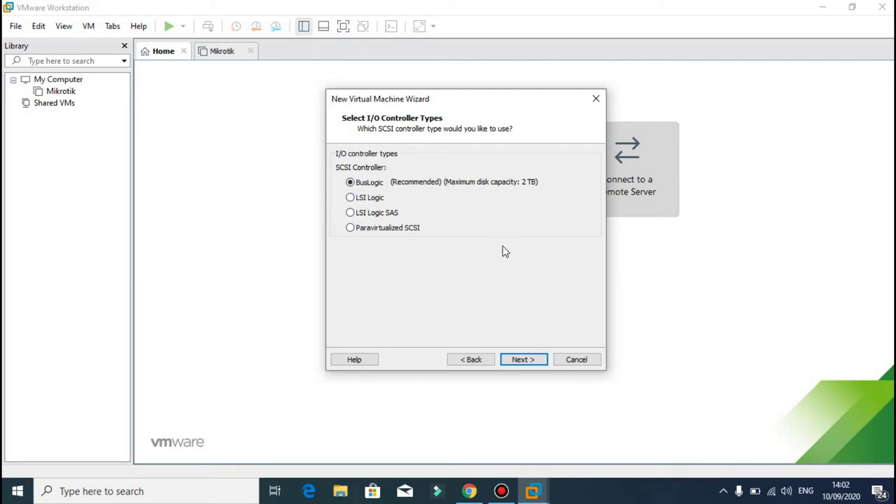
# Configure a BusLogic controller and a new 8 GB IDE virtual disk split into multiple files, stored as Mikrotik OS.vmdk
pyautogui.click(519, 360)
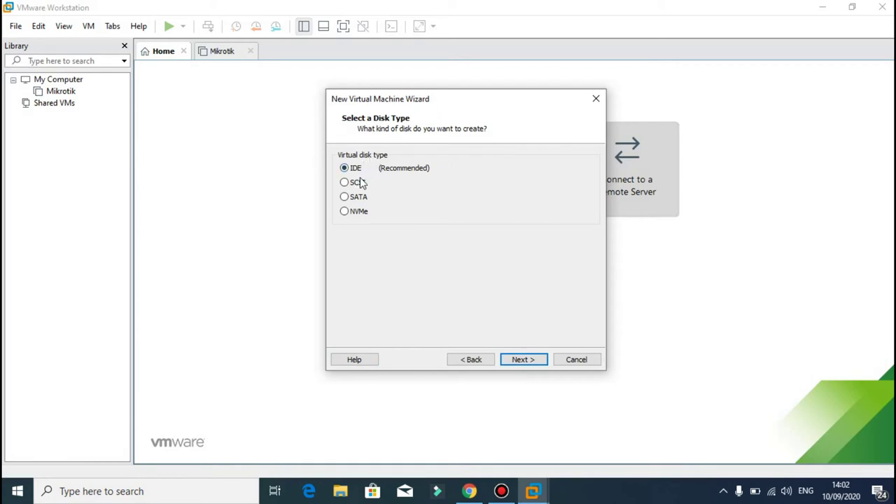
pyautogui.click(522, 366)
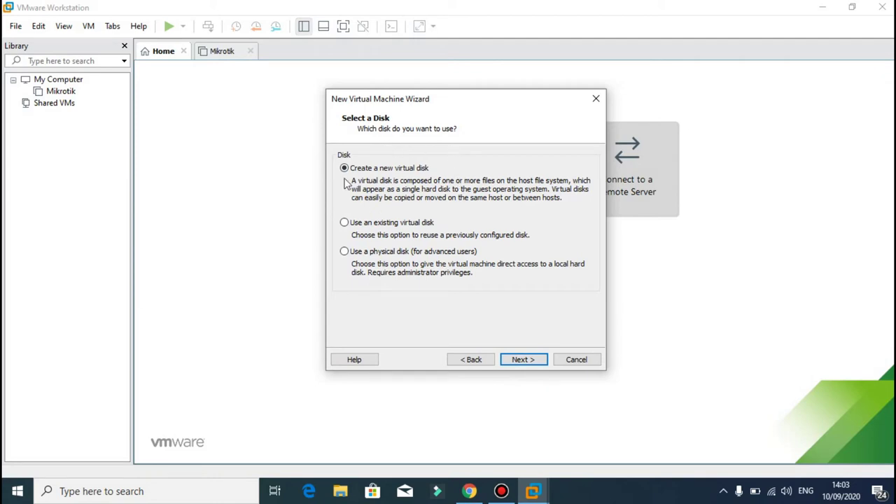
pyautogui.click(517, 363)
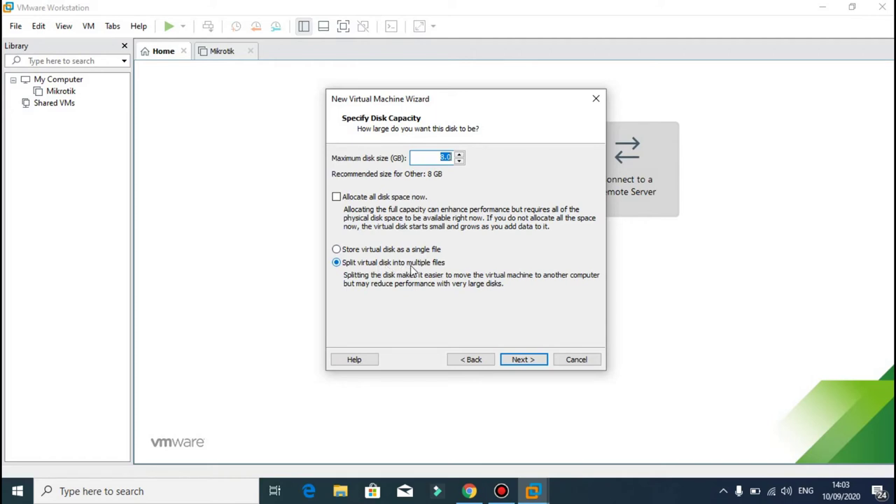
pyautogui.click(525, 359)
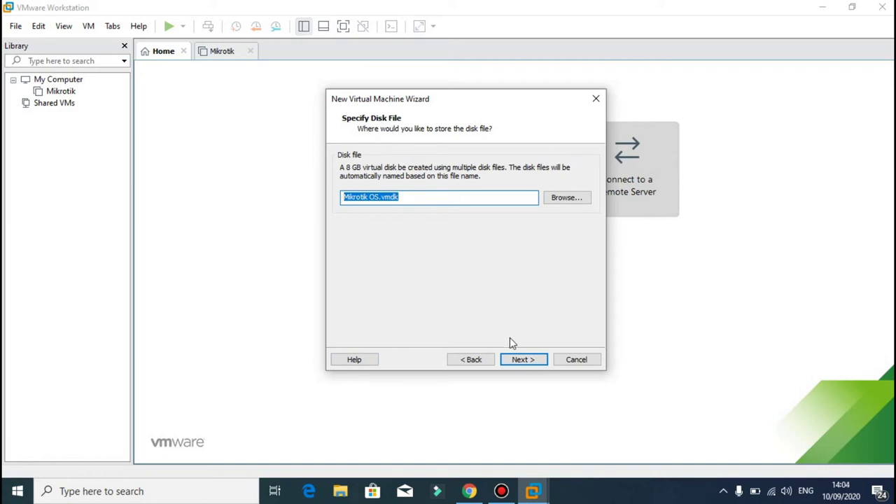
pyautogui.click(521, 363)
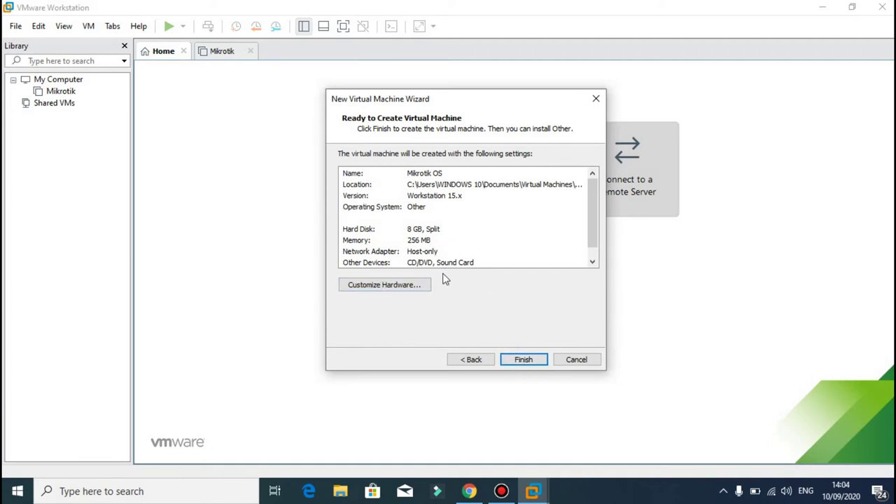
# Finish creating the Mikrotik OS virtual machine and power it on, dismissing the guest installation hint
pyautogui.click(525, 360)
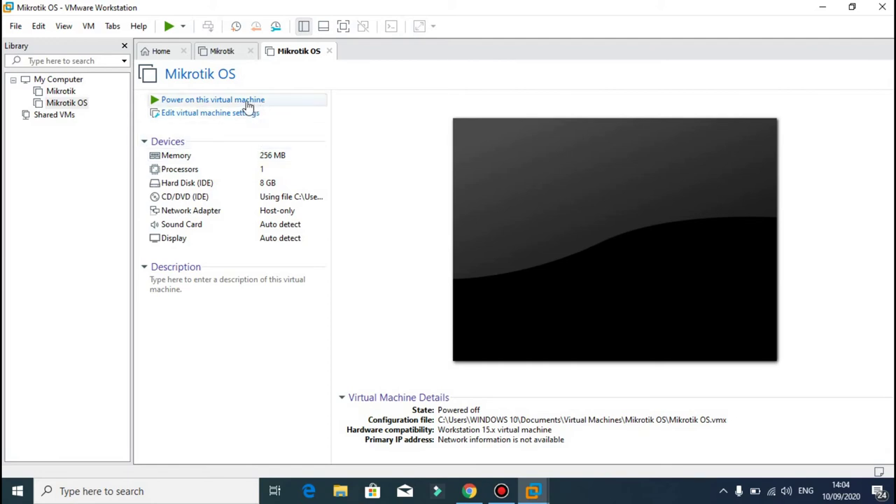
pyautogui.click(198, 102)
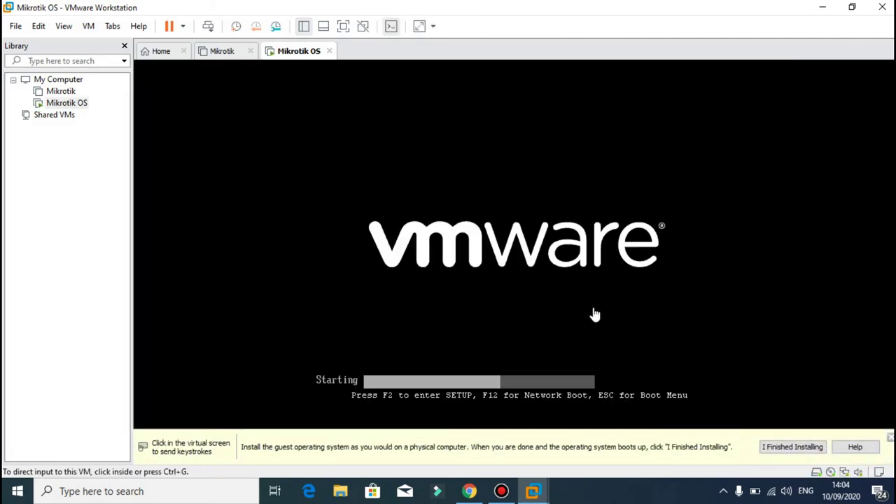
pyautogui.click(890, 437)
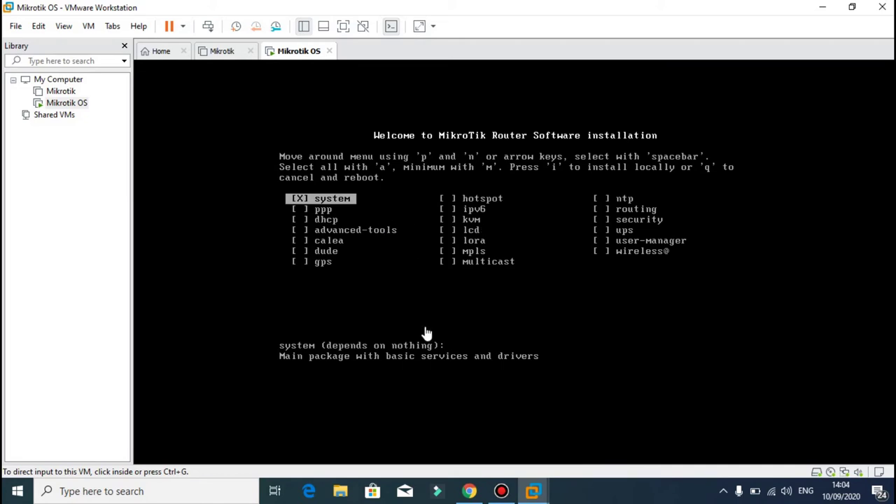
# Select all packages for installation in the MikroTik Router Software installer
pyautogui.click(373, 314)
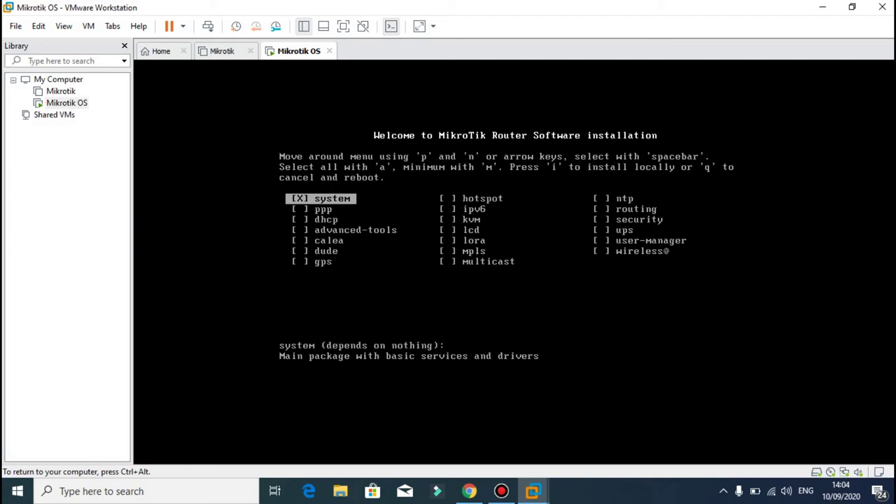
pyautogui.hotkey('ctrl', 'alt')
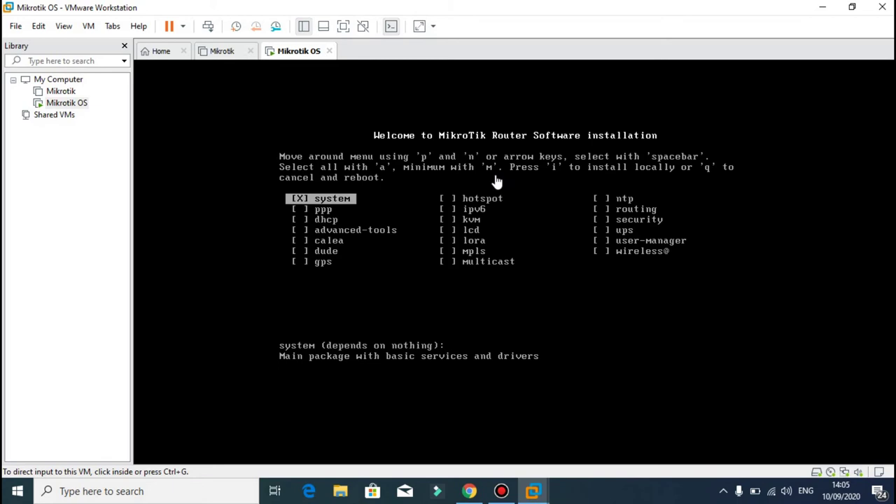
pyautogui.click(466, 151)
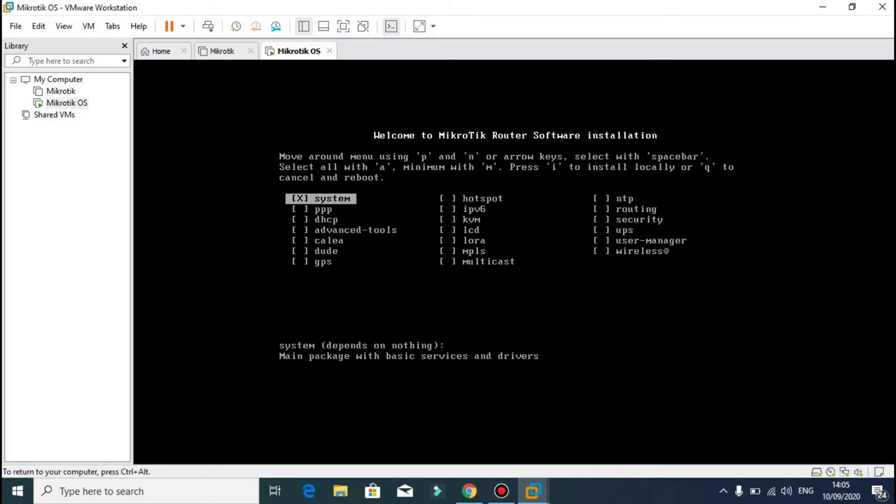
pyautogui.hotkey('ctrl', 'alt')
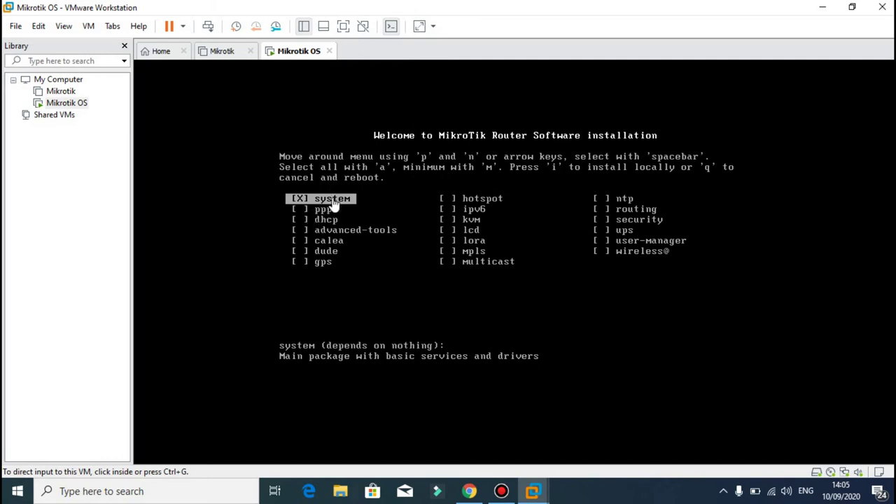
pyautogui.click(396, 194)
pyautogui.press('a')
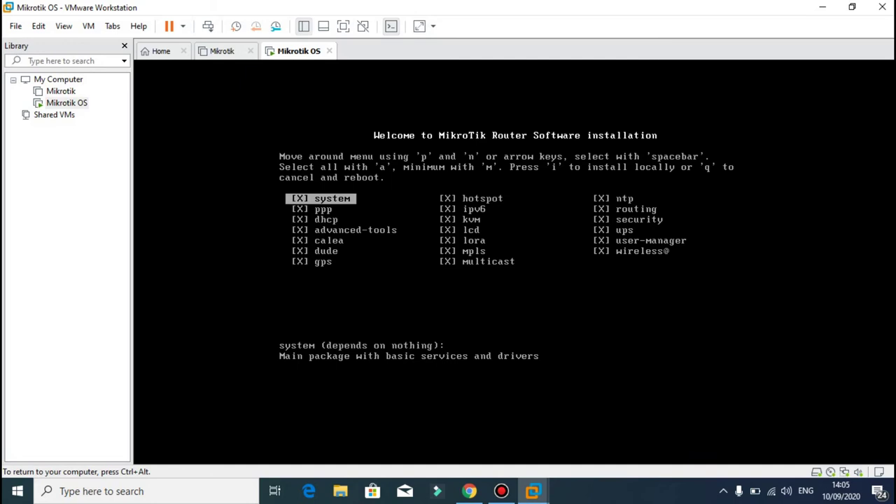
pyautogui.hotkey('ctrl', 'alt')
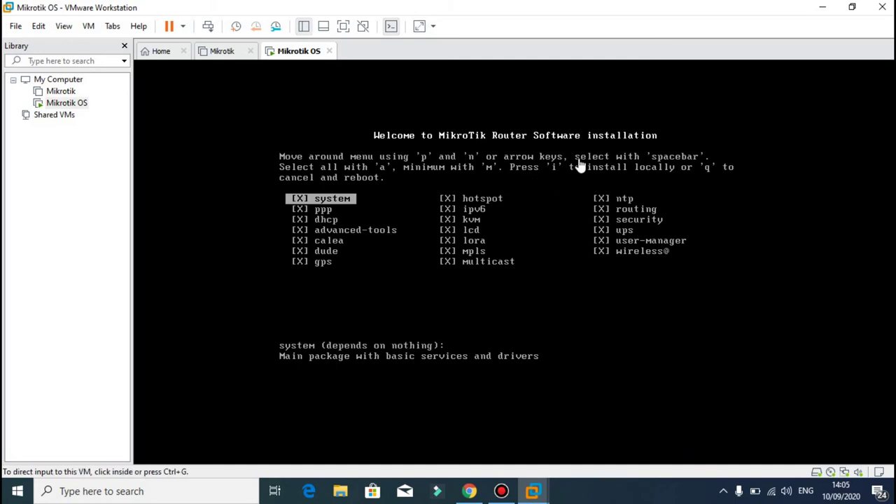
# Install the selected packages locally without keeping the old configuration, and agree to erasing all data on the disk
pyautogui.click(551, 213)
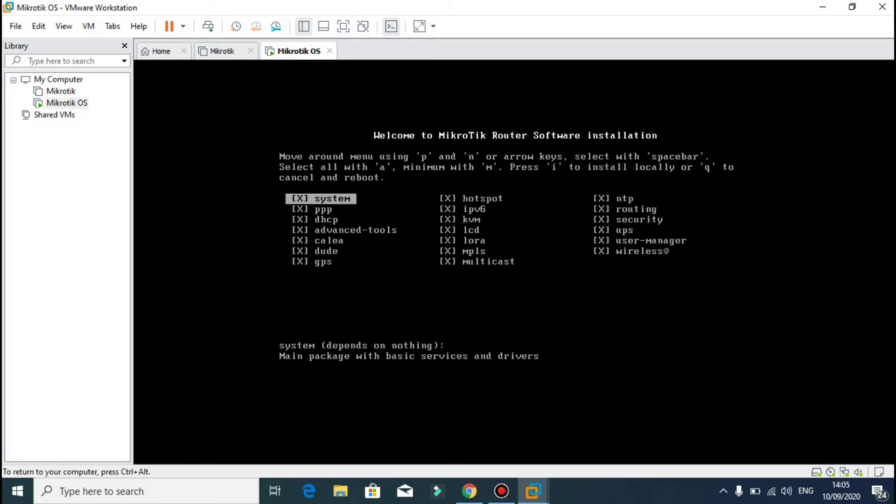
pyautogui.press('i')
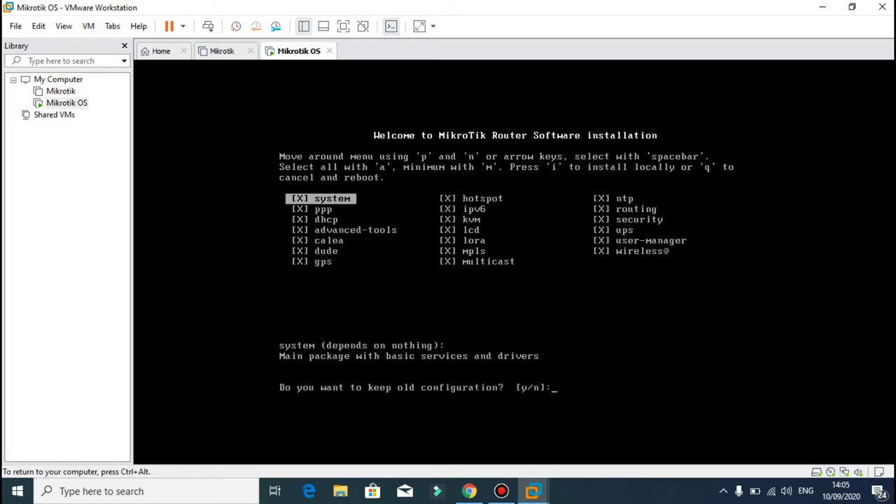
pyautogui.hotkey('ctrl', 'alt')
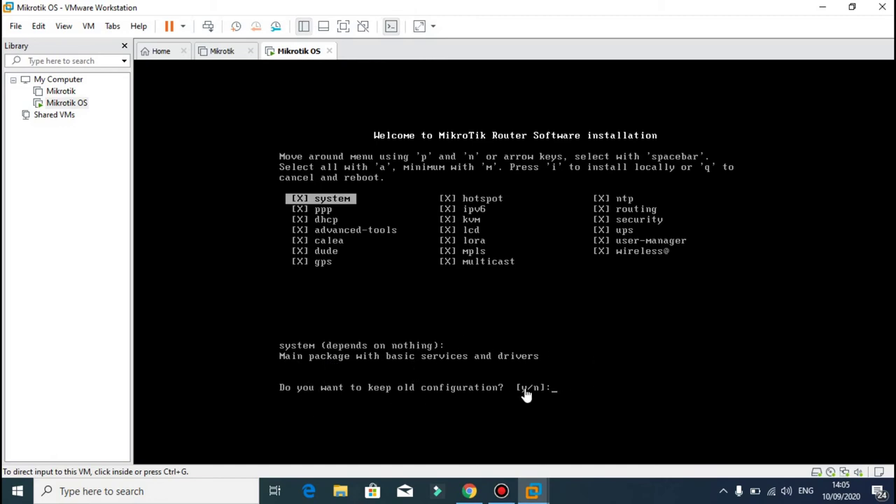
pyautogui.click(596, 382)
pyautogui.write('n')
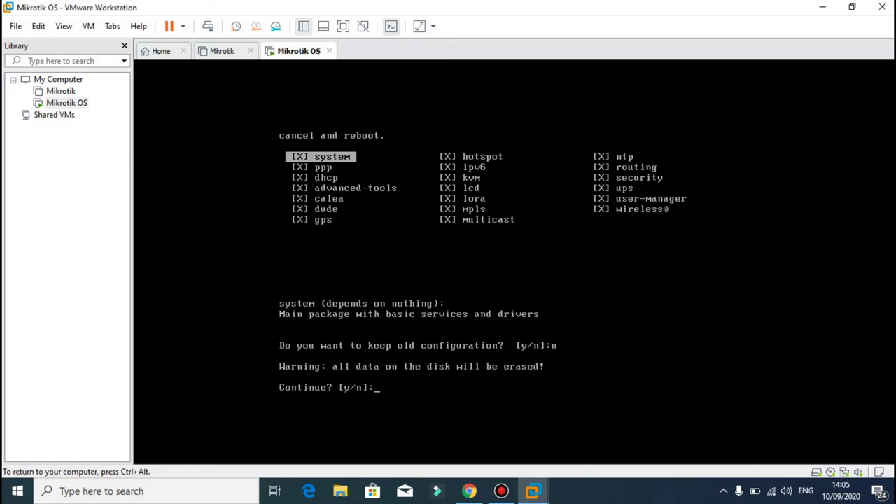
pyautogui.hotkey('ctrl', 'alt')
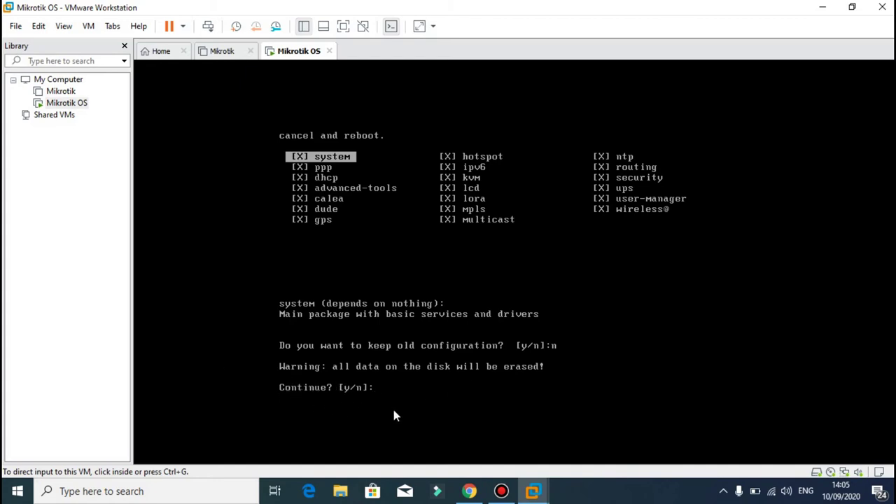
pyautogui.click(416, 413)
pyautogui.write('y')
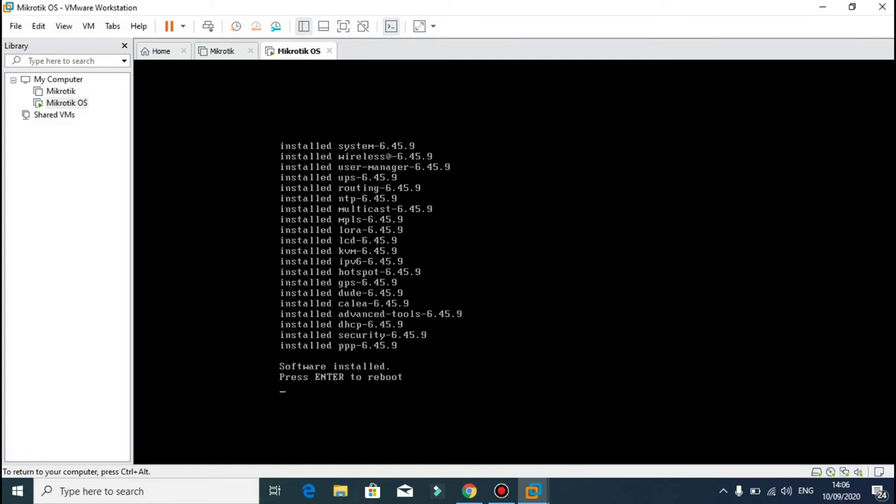
pyautogui.hotkey('ctrl', 'alt')
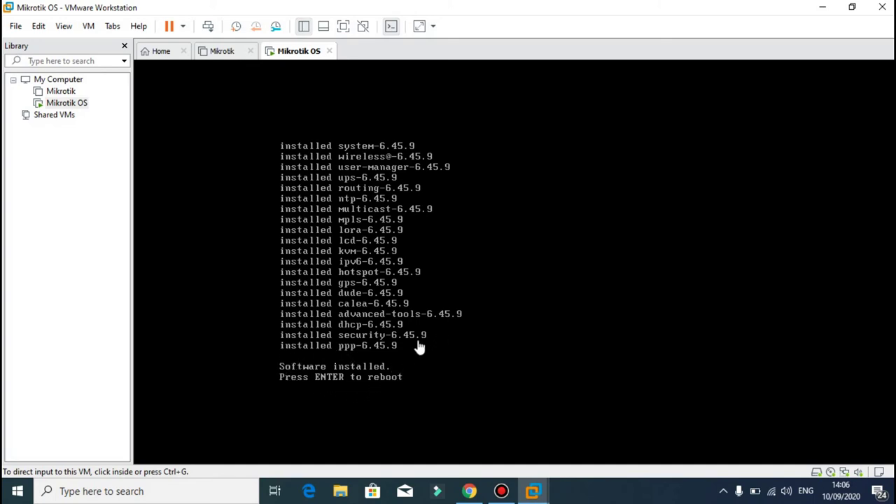
# Reboot the virtual machine to start the installed MikroTik system
pyautogui.click(468, 334)
pyautogui.press('Return')
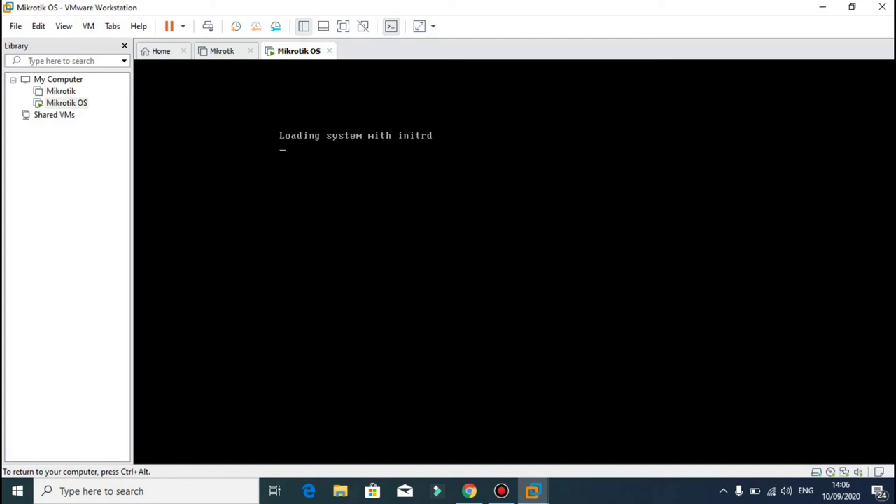
pyautogui.hotkey('ctrl', 'alt')
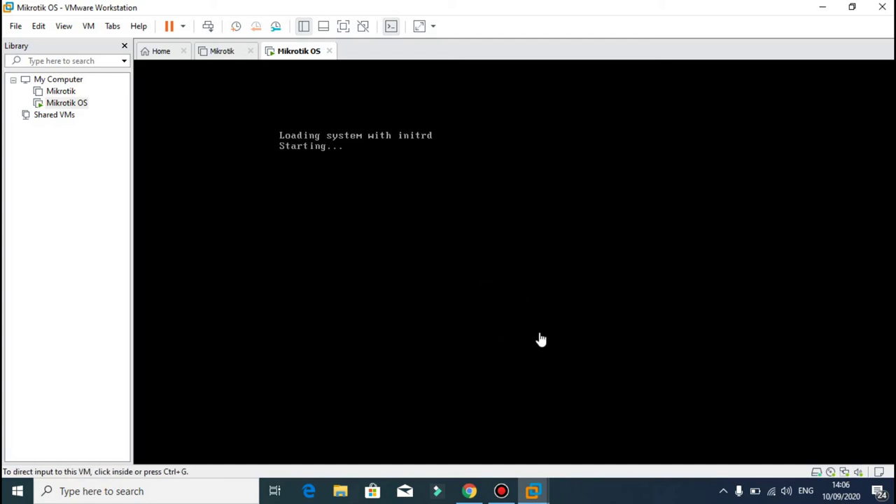
pyautogui.click(548, 194)
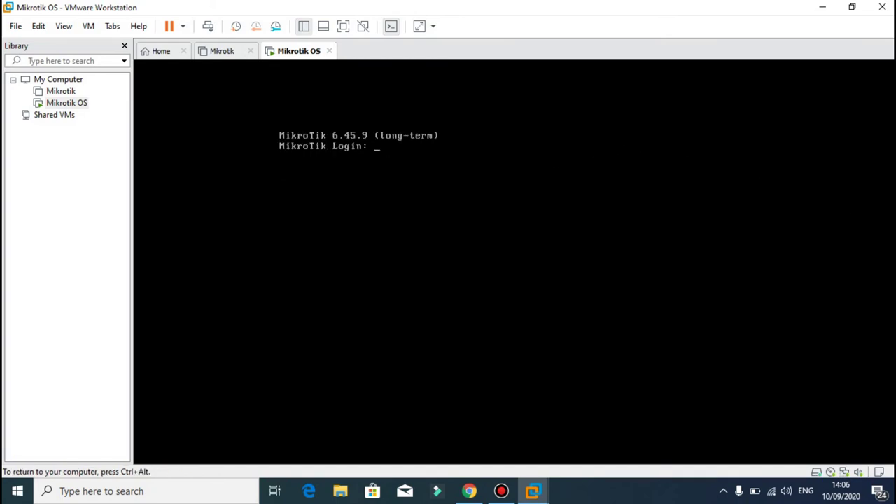
# Log in to the MikroTik console as admin, leaving the password empty
pyautogui.hotkey('ctrl', 'alt')
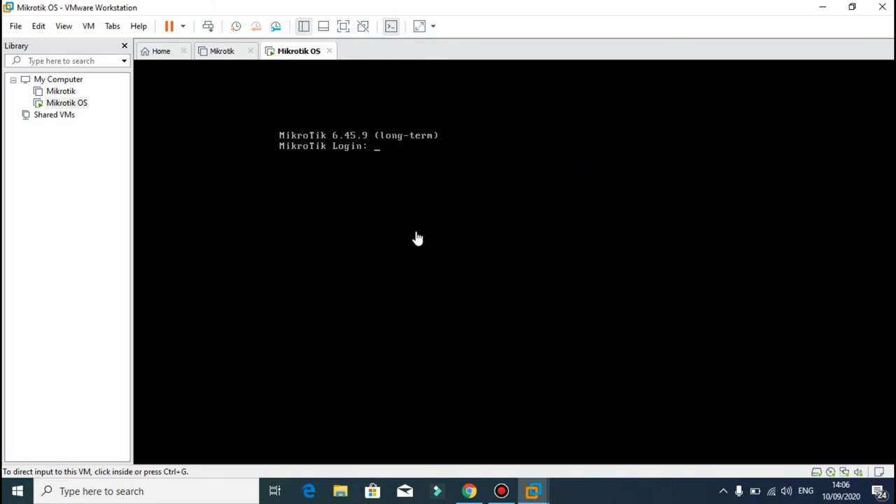
pyautogui.click(464, 206)
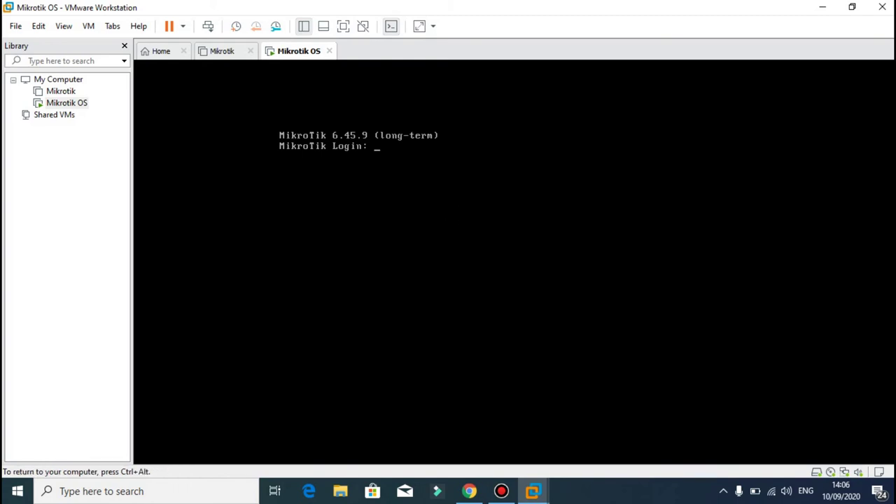
pyautogui.hotkey('ctrl', 'alt')
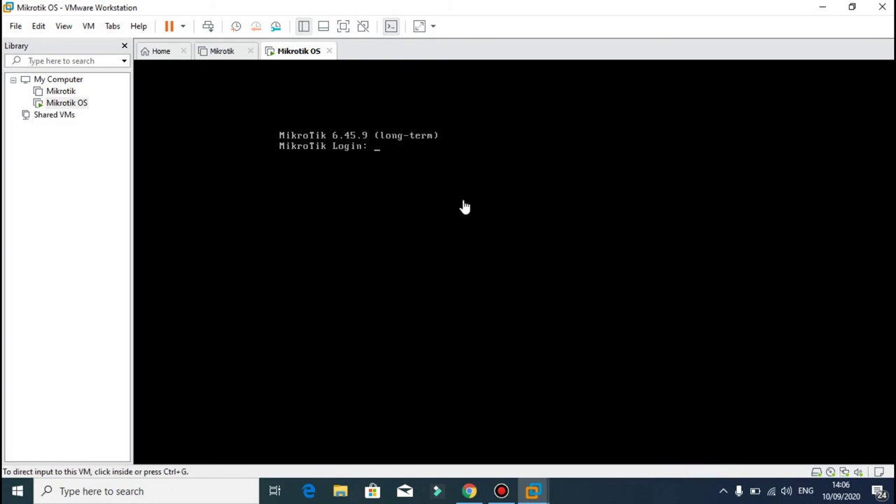
pyautogui.click(406, 170)
pyautogui.write('admi')
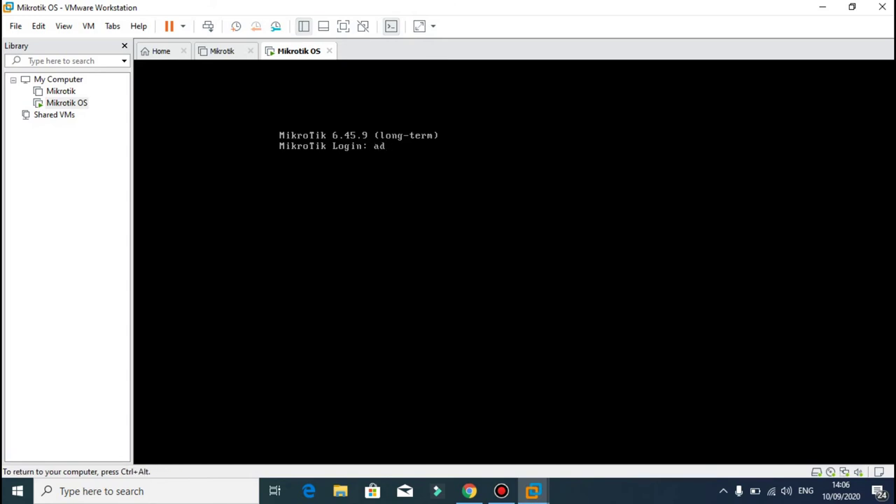
pyautogui.write('n')
pyautogui.press('Return')
pyautogui.press('Return')
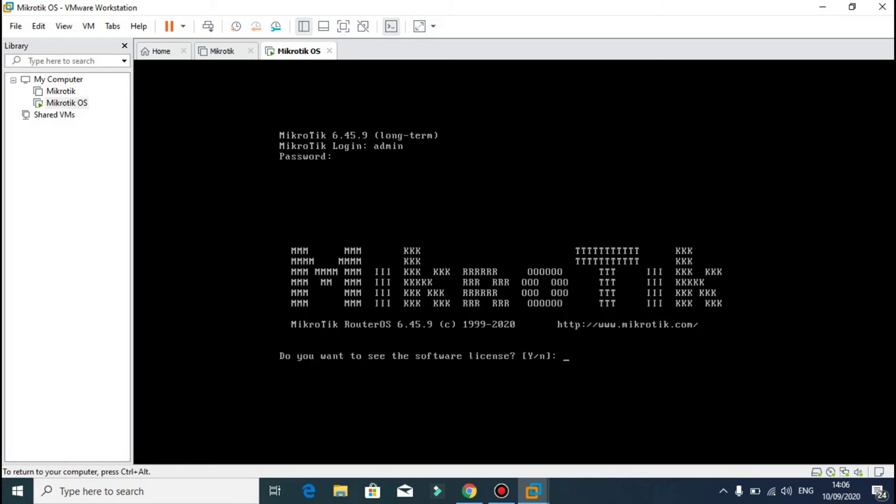
# Decline viewing the software license and continue past the software key notice to the RouterOS command prompt
pyautogui.hotkey('ctrl', 'alt')
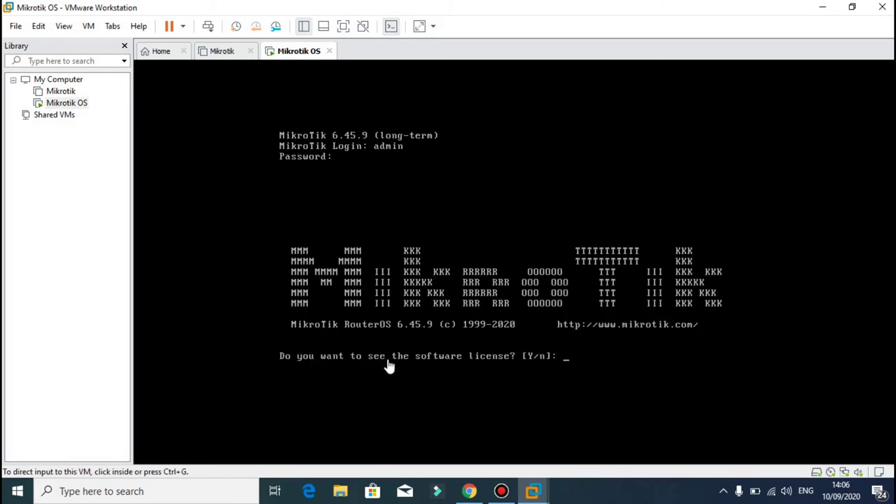
pyautogui.click(580, 322)
pyautogui.write('n')
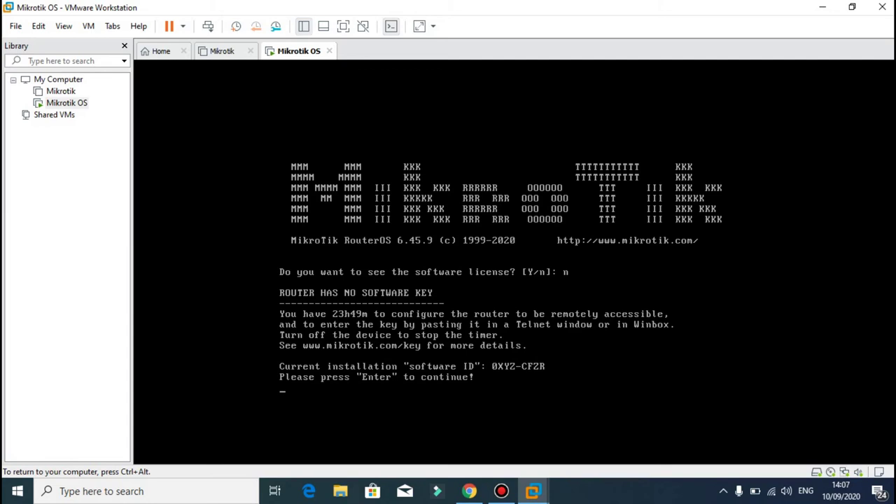
pyautogui.press('Return')
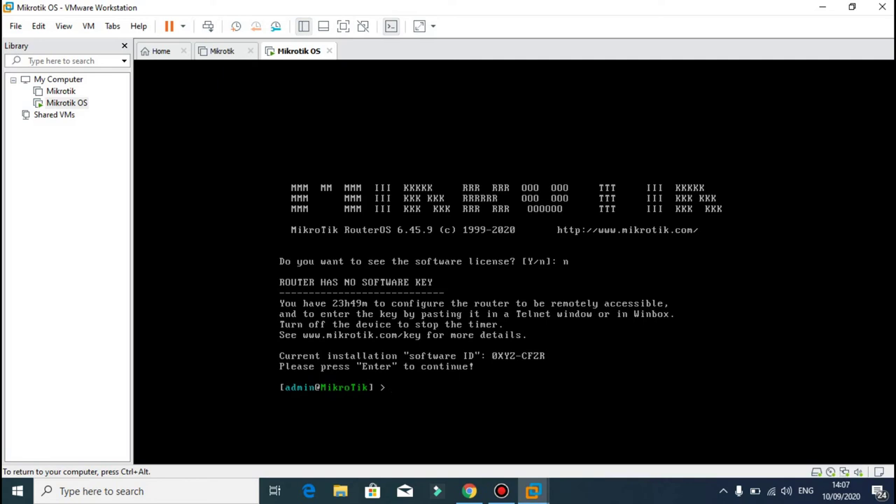
pyautogui.hotkey('ctrl', 'alt')
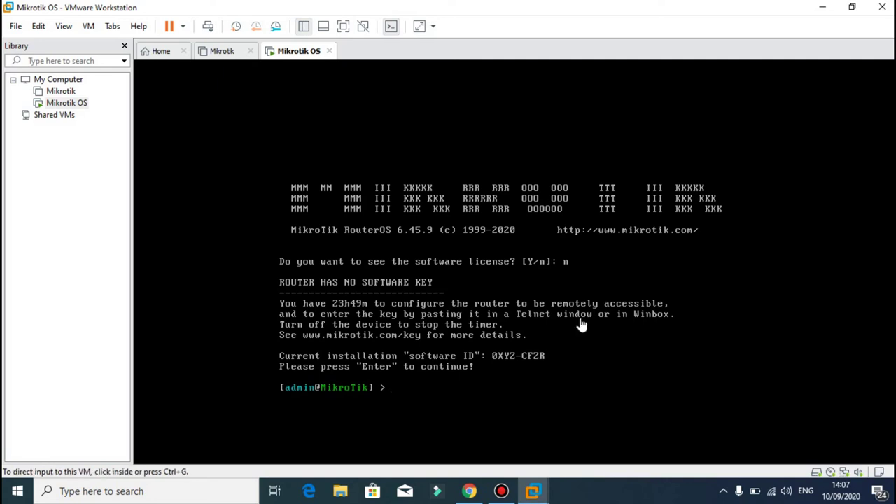
# Minimize the virtual machine window, launch Winbox from the desktop and refresh its list of neighbors
pyautogui.click(830, 7)
pyautogui.rightClick(246, 260)
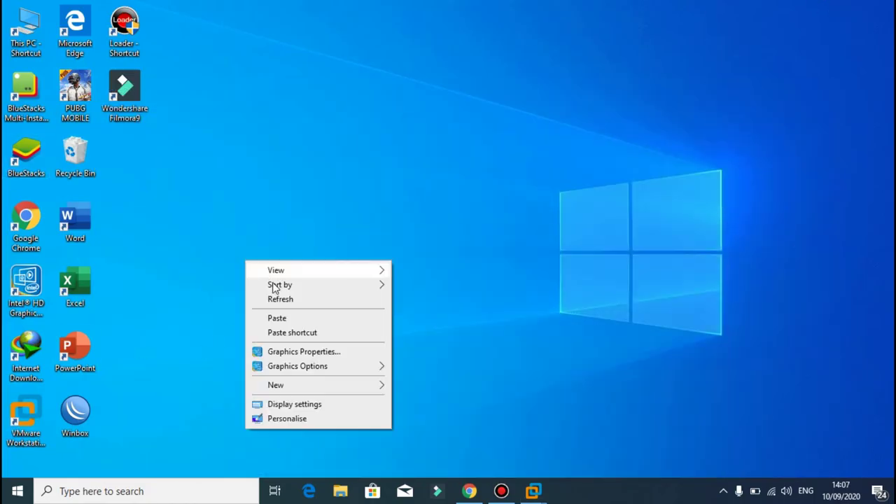
pyautogui.click(281, 299)
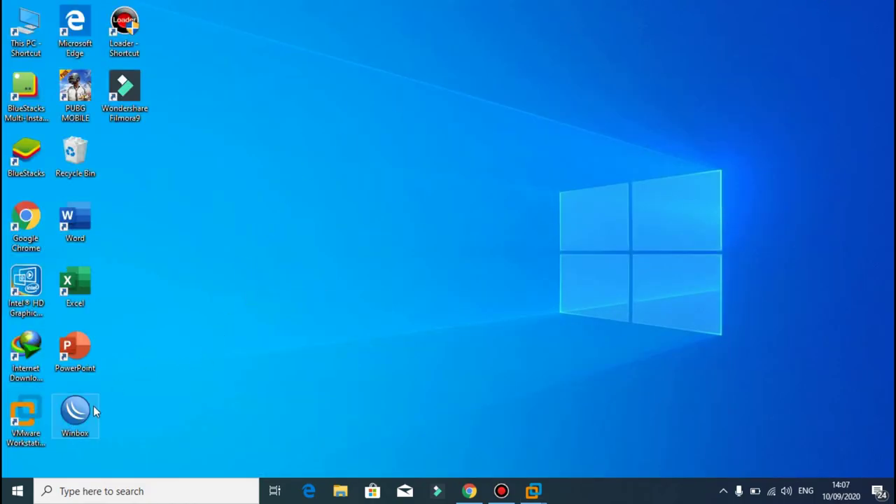
pyautogui.doubleClick(75, 413)
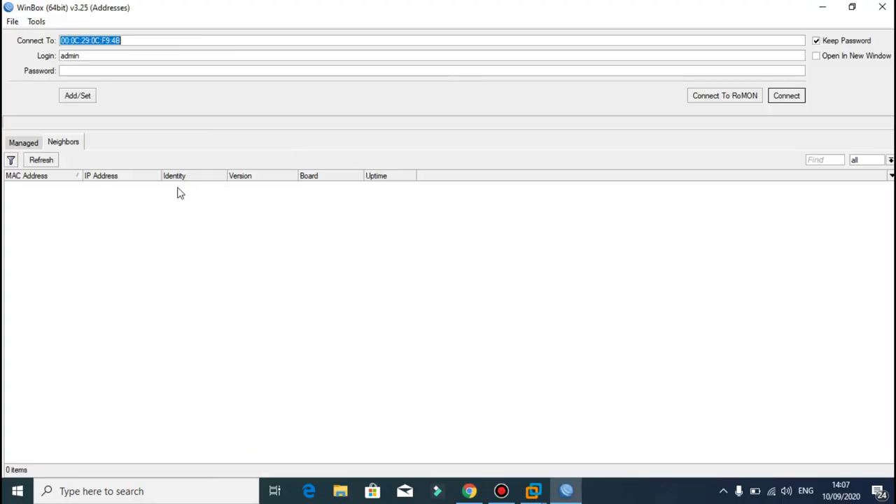
pyautogui.click(44, 163)
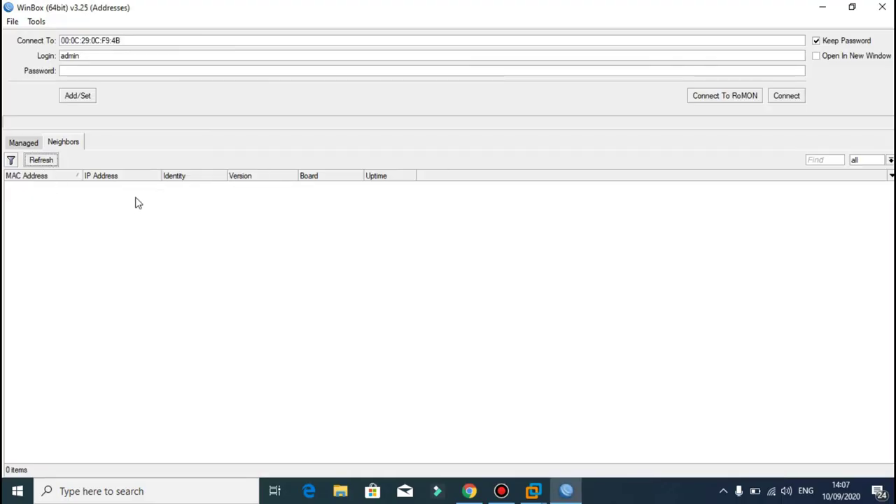
pyautogui.click(43, 162)
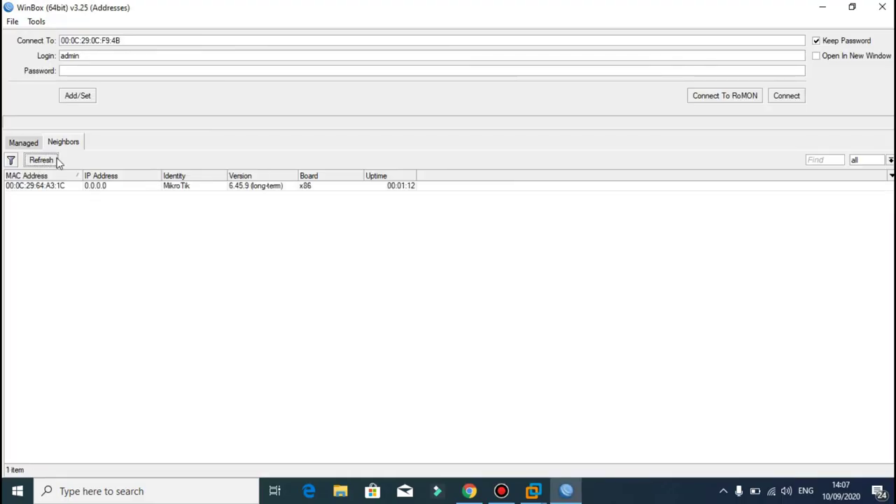
# Choose the MikroTik neighbor by its MAC address and connect to it with the admin login
pyautogui.click(152, 228)
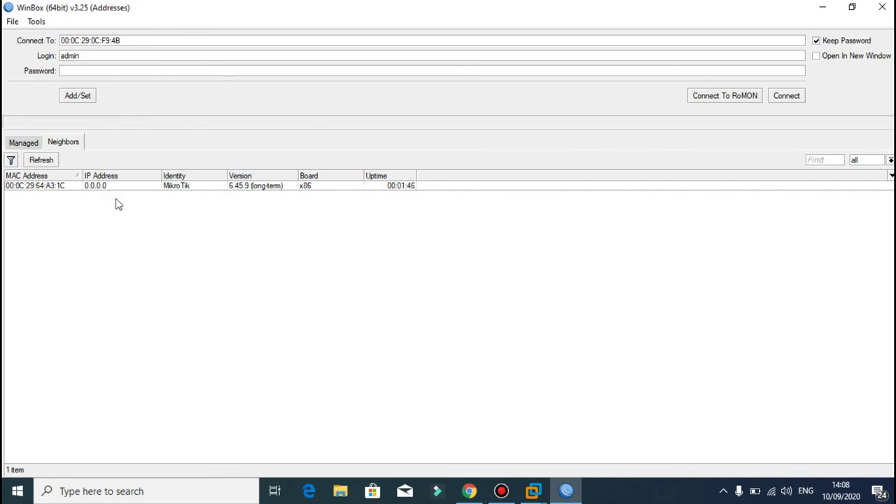
pyautogui.click(51, 187)
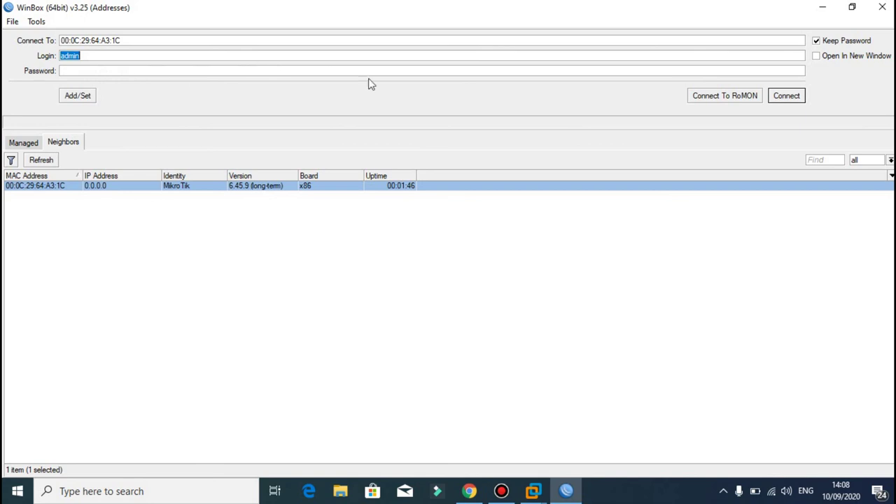
pyautogui.click(803, 99)
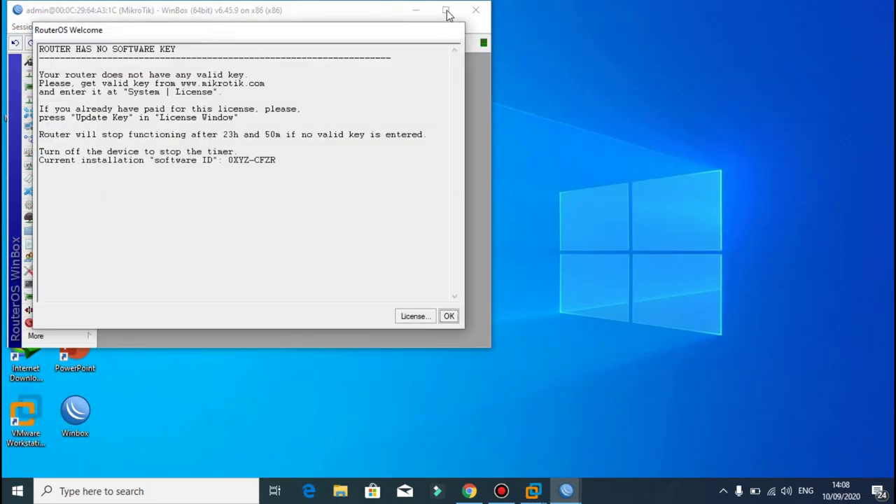
# Dismiss the RouterOS welcome notice and maximize the router's session window
pyautogui.moveTo(138, 32)
pyautogui.mouseDown()
pyautogui.moveTo(159, 40)
pyautogui.moveTo(142, 31)
pyautogui.mouseUp()
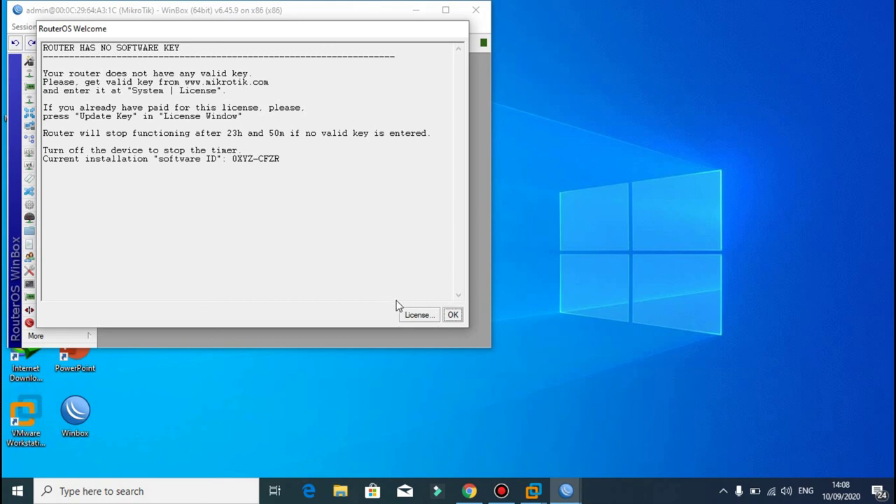
pyautogui.click(453, 316)
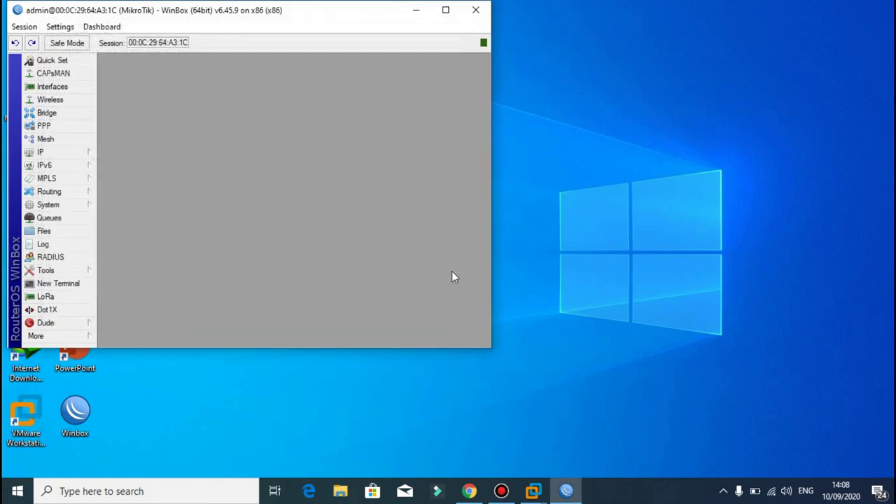
pyautogui.click(445, 9)
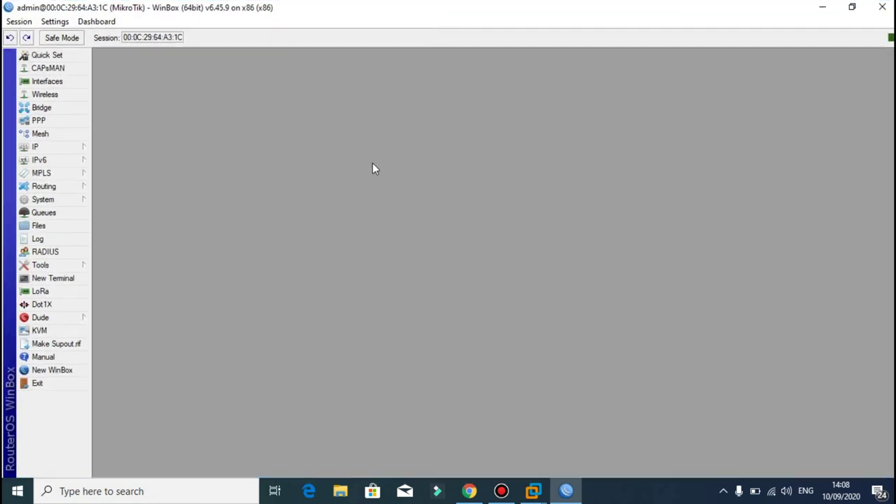